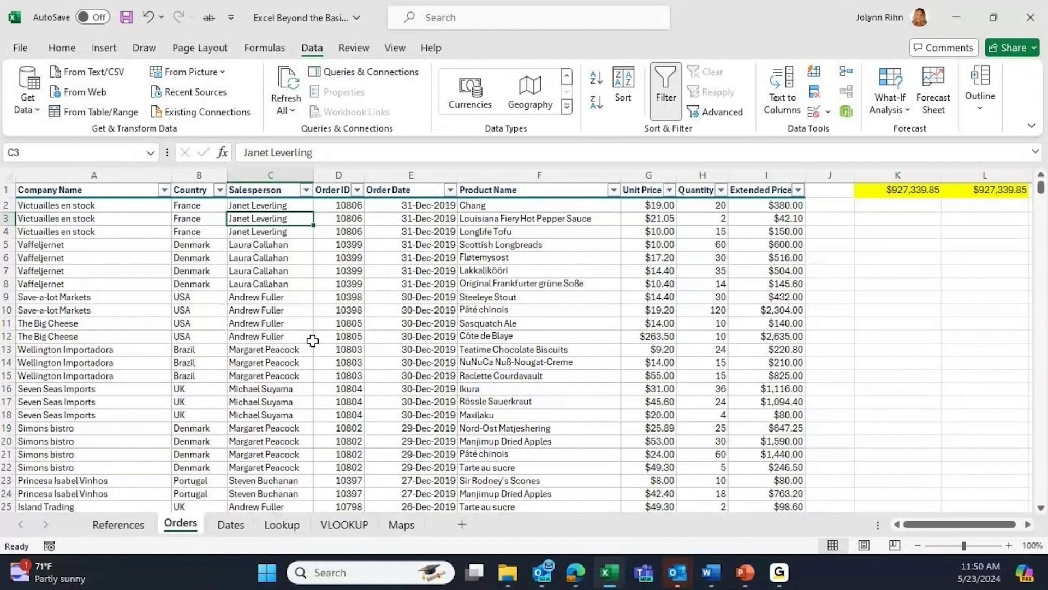
- Turn off the filters on the Orders data
{"action": "scroll", "coordinate": [312, 341], "scroll_direction": "down", "scroll_amount": 3}
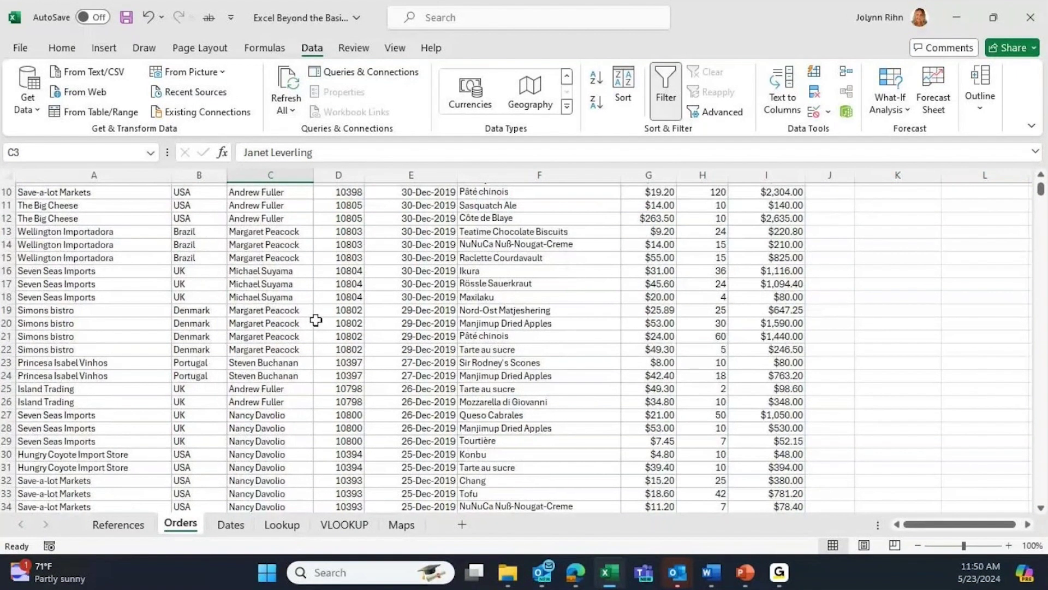
{"action": "scroll", "coordinate": [316, 320], "scroll_direction": "up", "scroll_amount": 3}
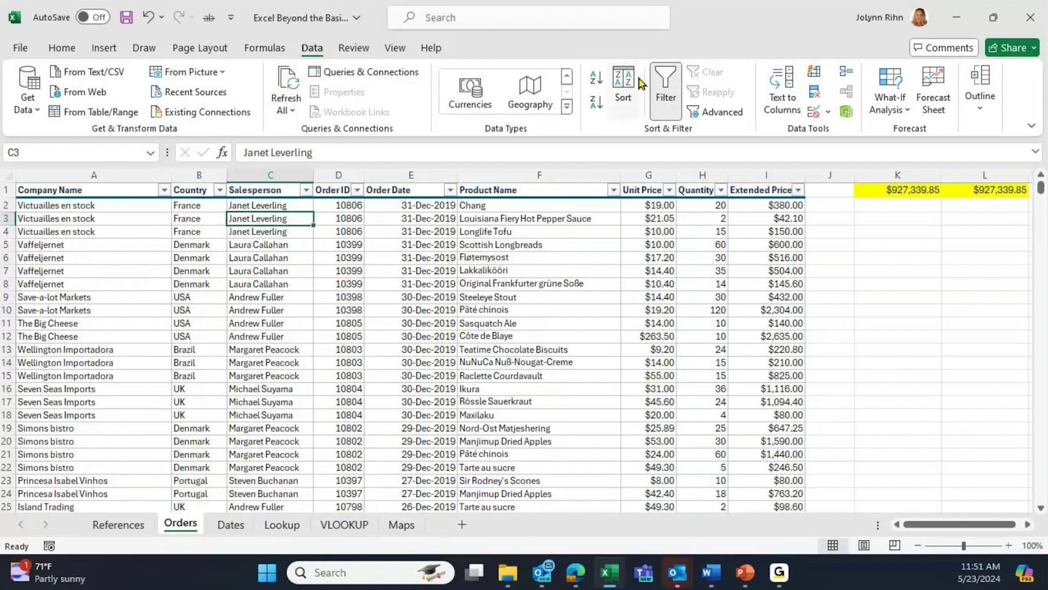
{"action": "left_click", "coordinate": [664, 111]}
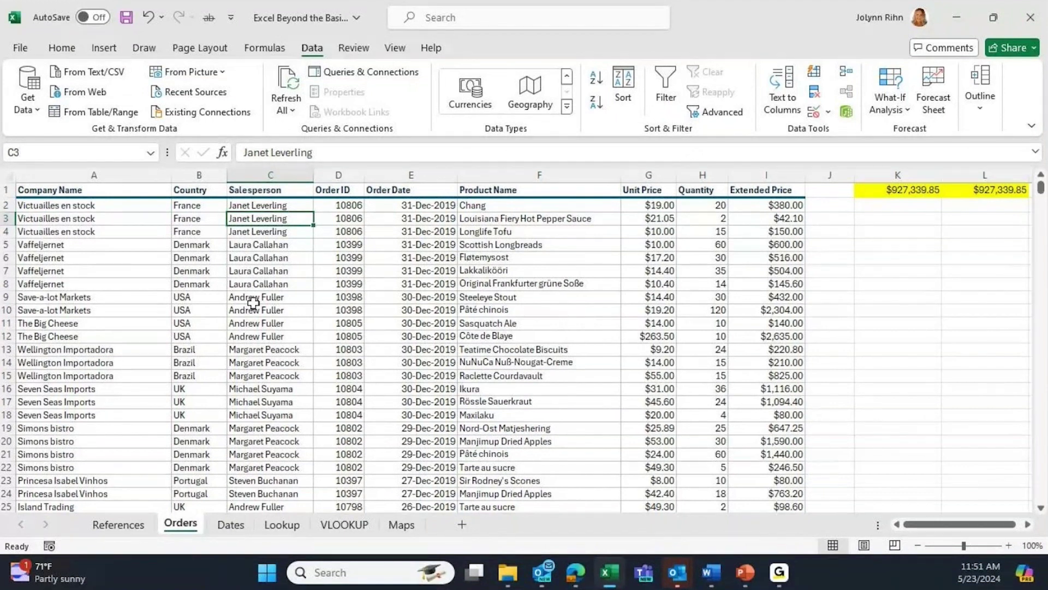
- Convert the range $A$1:$I$1465 into a table with headers
{"action": "left_click", "coordinate": [103, 48]}
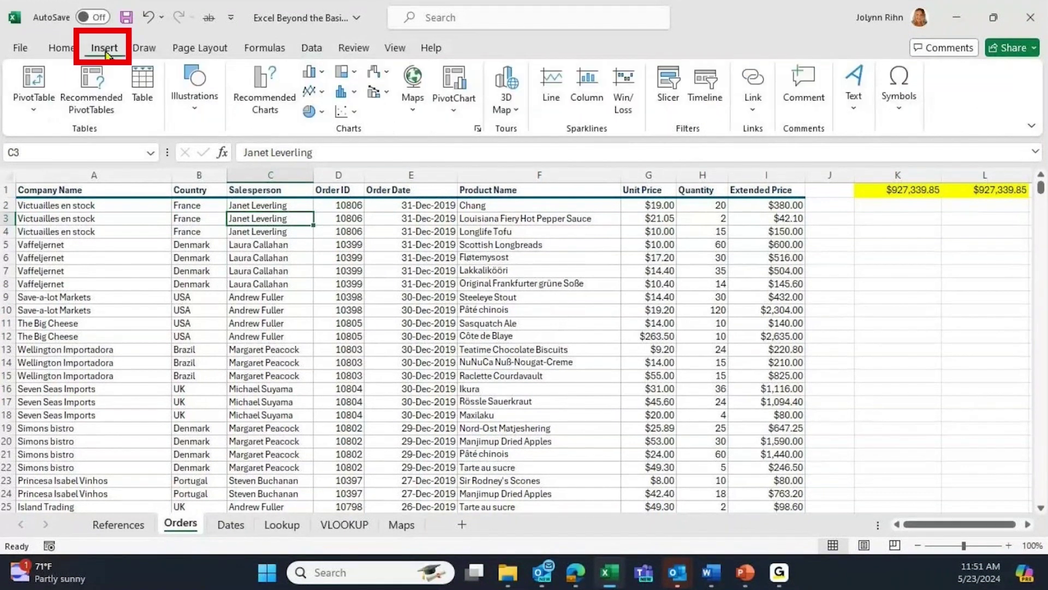
{"action": "left_click", "coordinate": [143, 87]}
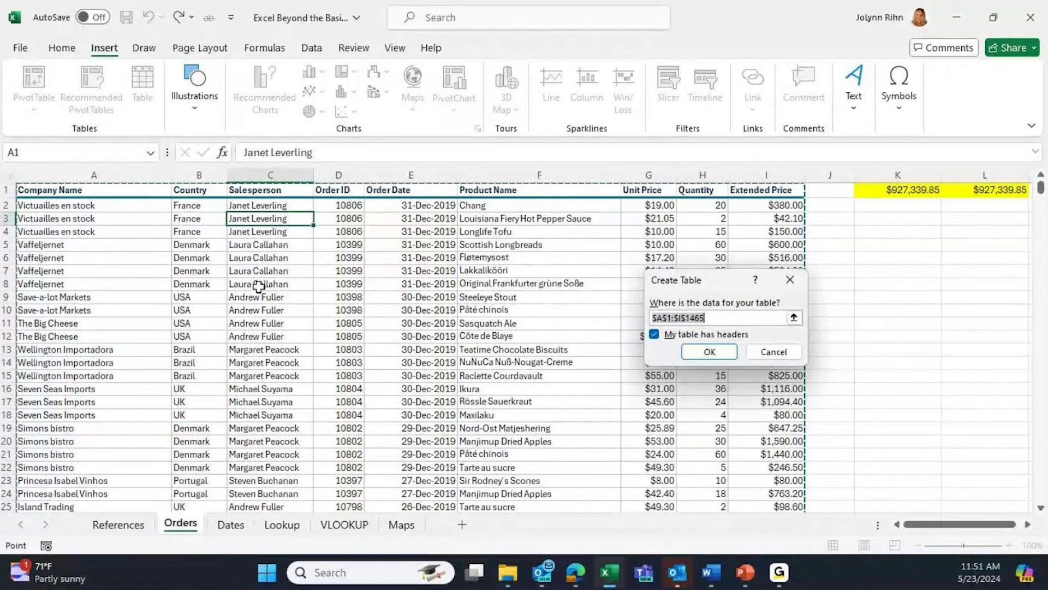
{"action": "key", "text": "Return"}
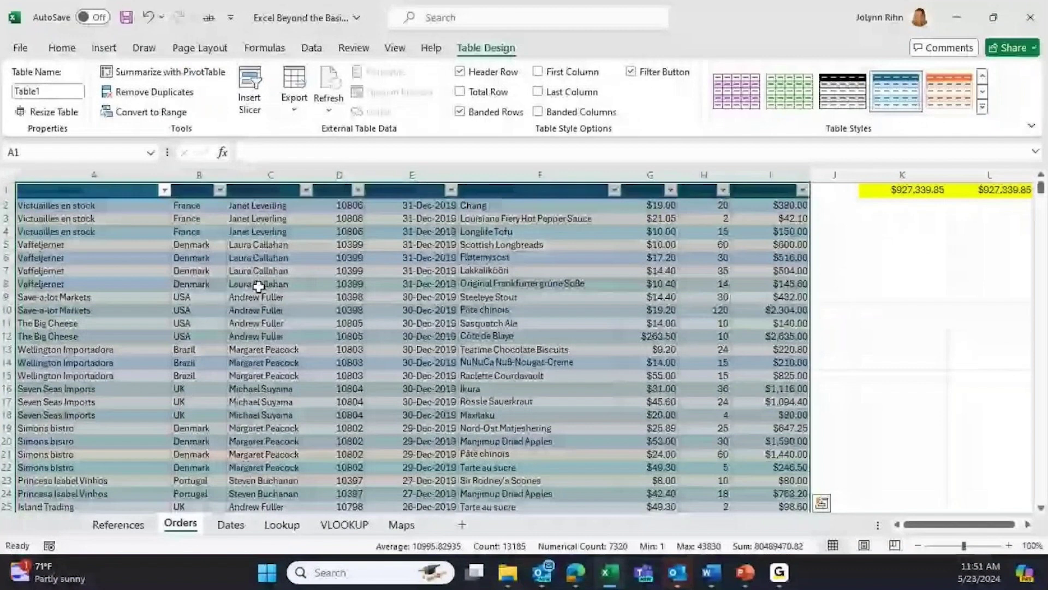
{"action": "left_click", "coordinate": [251, 297]}
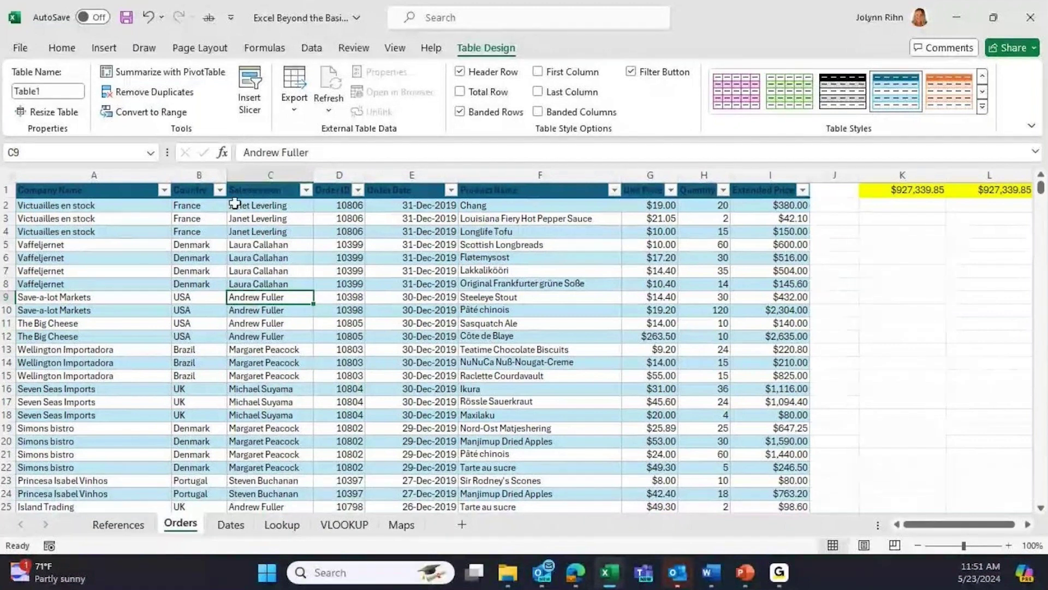
{"action": "left_click", "coordinate": [163, 189]}
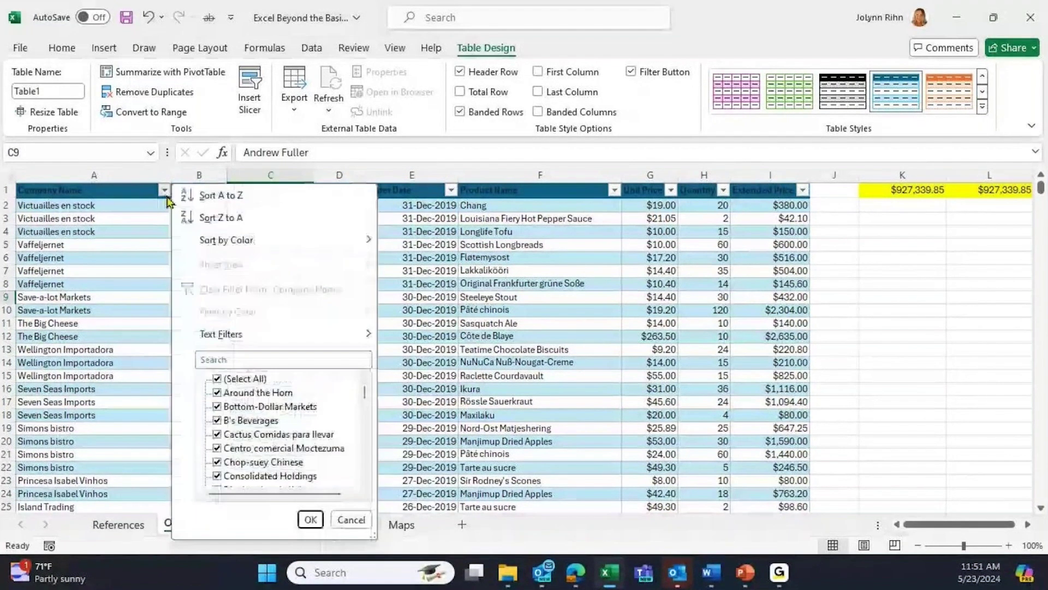
{"action": "left_click", "coordinate": [146, 257]}
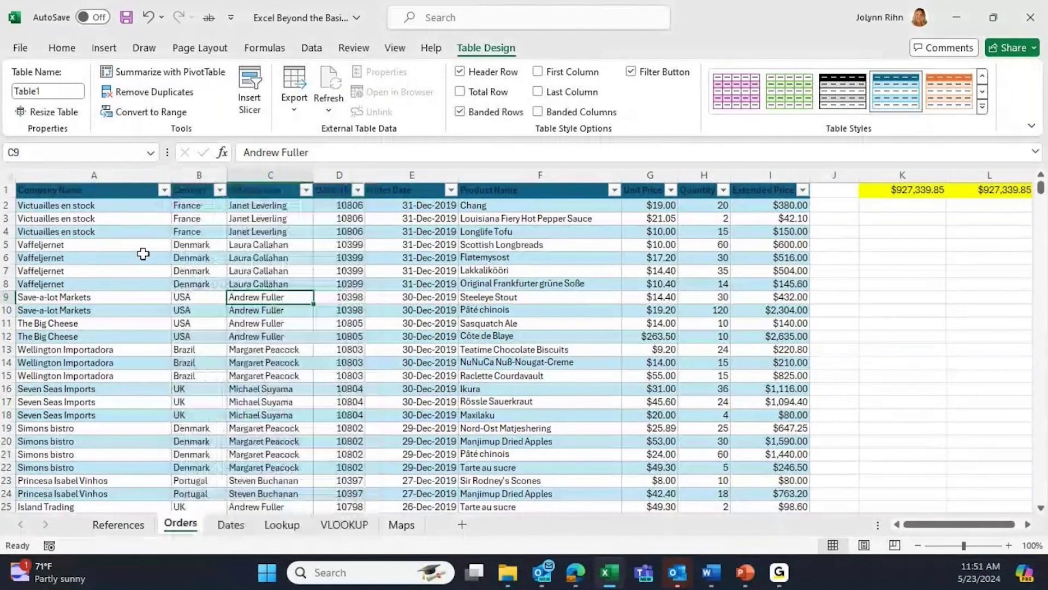
{"action": "scroll", "coordinate": [154, 251], "scroll_direction": "down", "scroll_amount": 2}
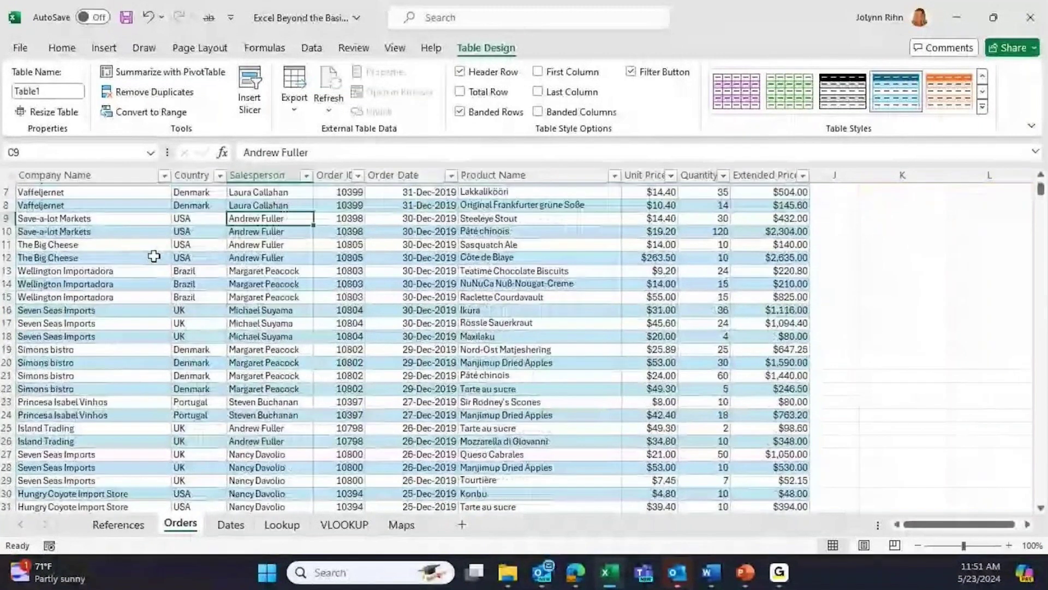
{"action": "scroll", "coordinate": [154, 256], "scroll_direction": "down", "scroll_amount": 1}
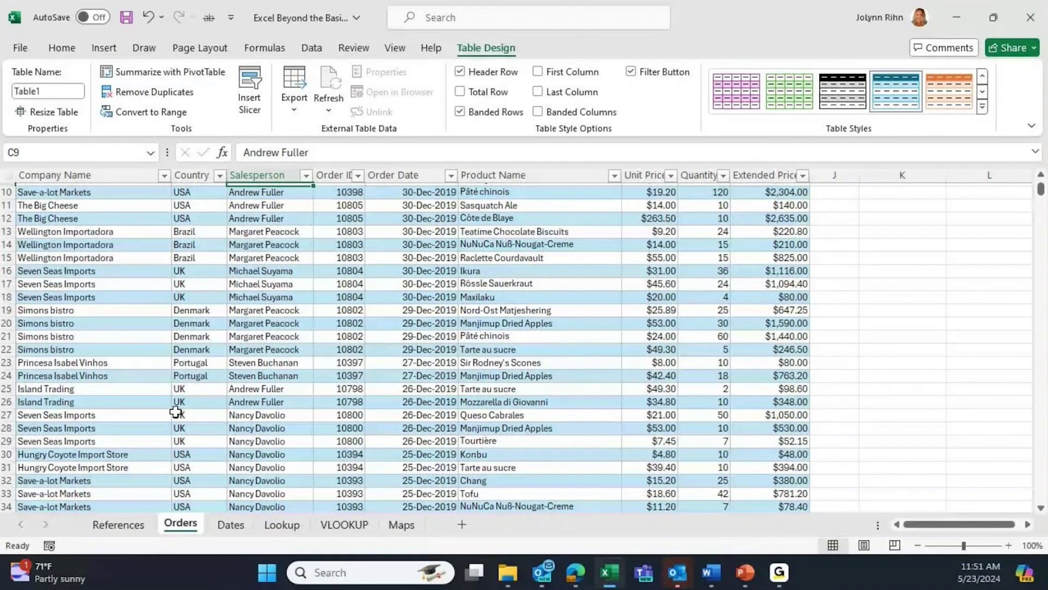
{"action": "scroll", "coordinate": [175, 412], "scroll_direction": "up", "scroll_amount": 3}
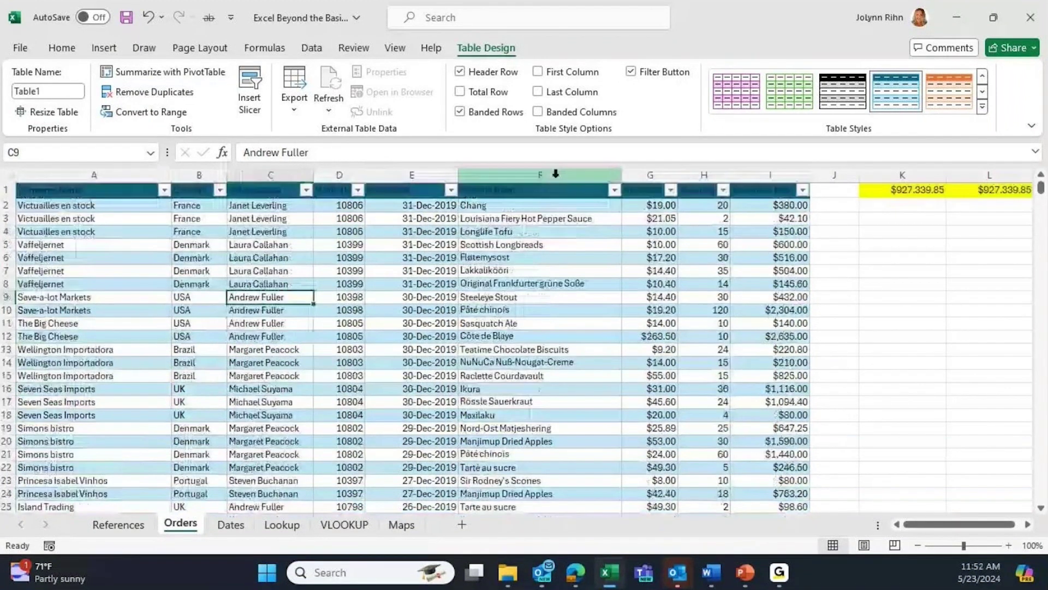
- Apply a blue-header Medium table style to Table1 and switch off banded rows
{"action": "left_click", "coordinate": [983, 108]}
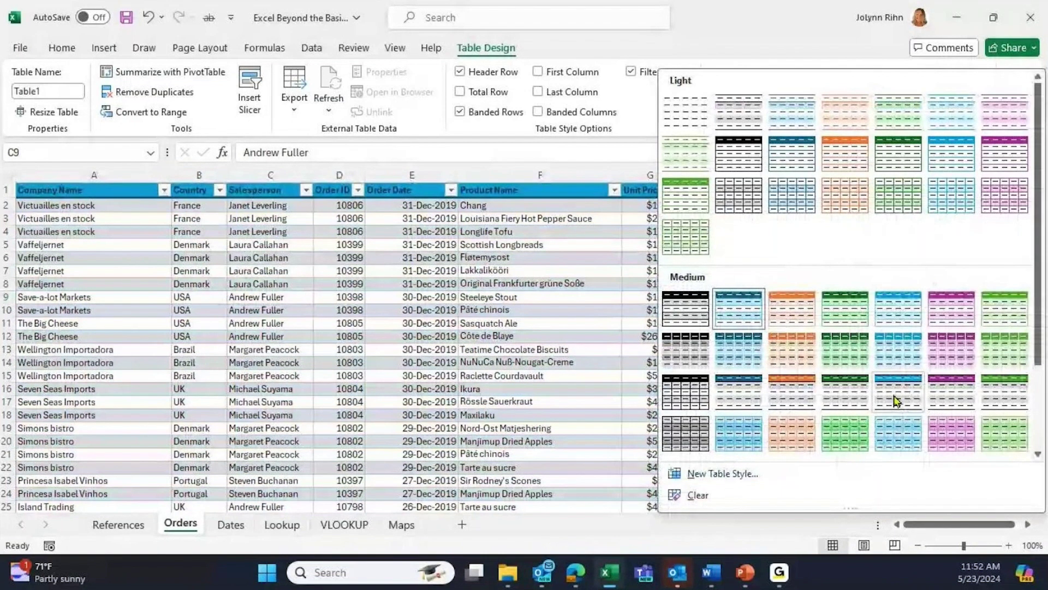
{"action": "left_click", "coordinate": [896, 401]}
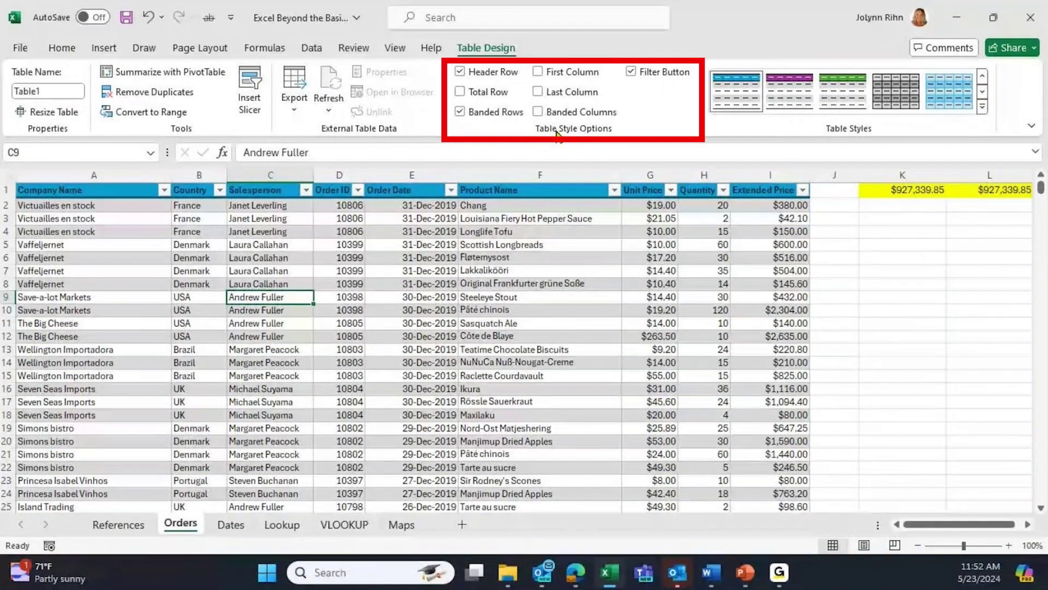
{"action": "left_click", "coordinate": [493, 115]}
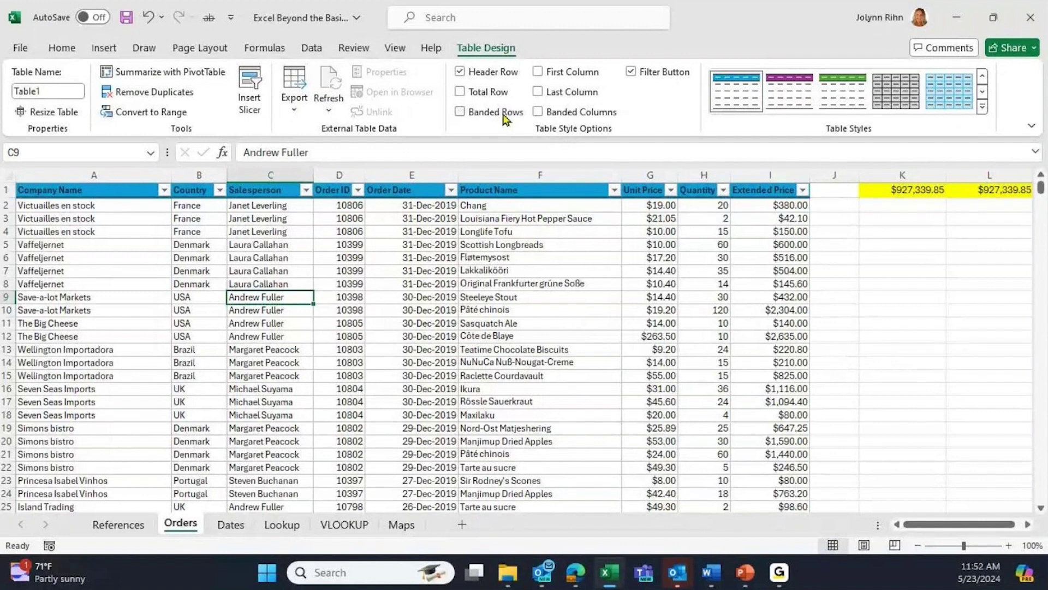
- Try banded columns, remove them again, and restore banded rows
{"action": "left_click", "coordinate": [562, 116]}
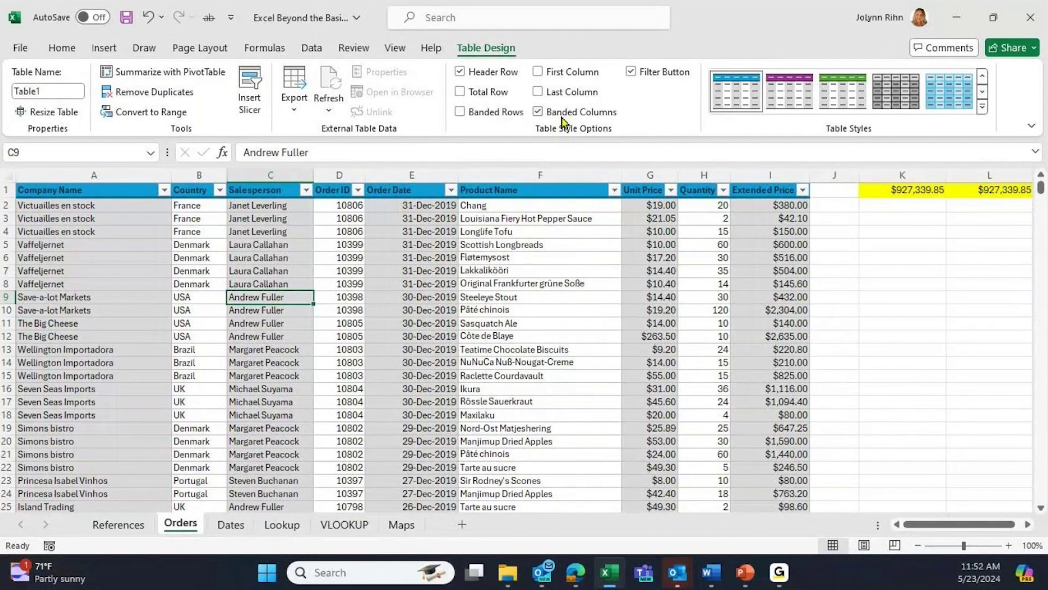
{"action": "left_click", "coordinate": [563, 121]}
{"action": "left_click", "coordinate": [493, 113]}
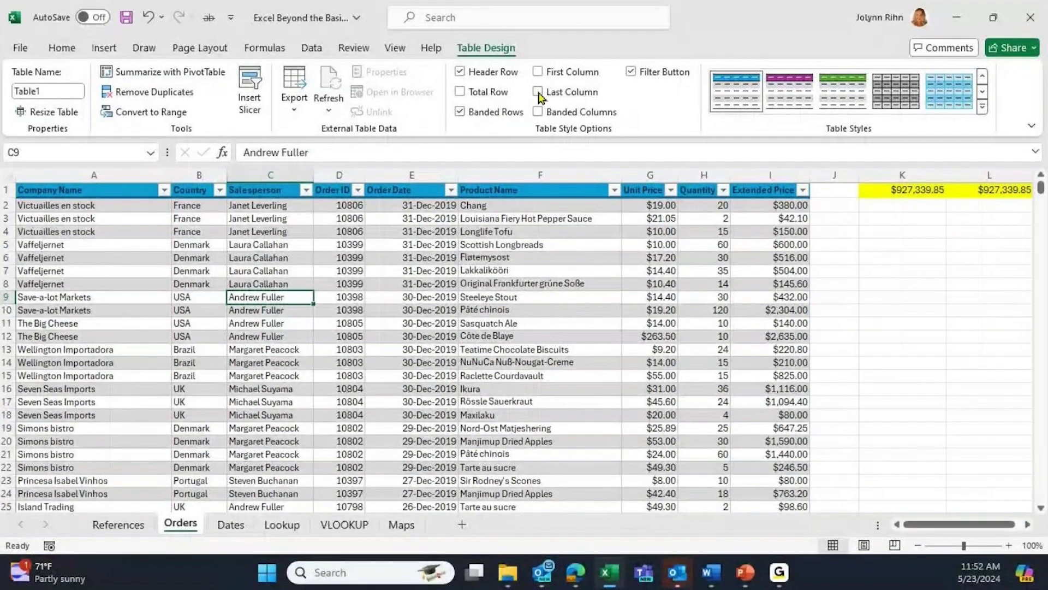
- Try First Column and Last Column emphasis, clear both, and enable the Total Row
{"action": "left_click", "coordinate": [539, 72]}
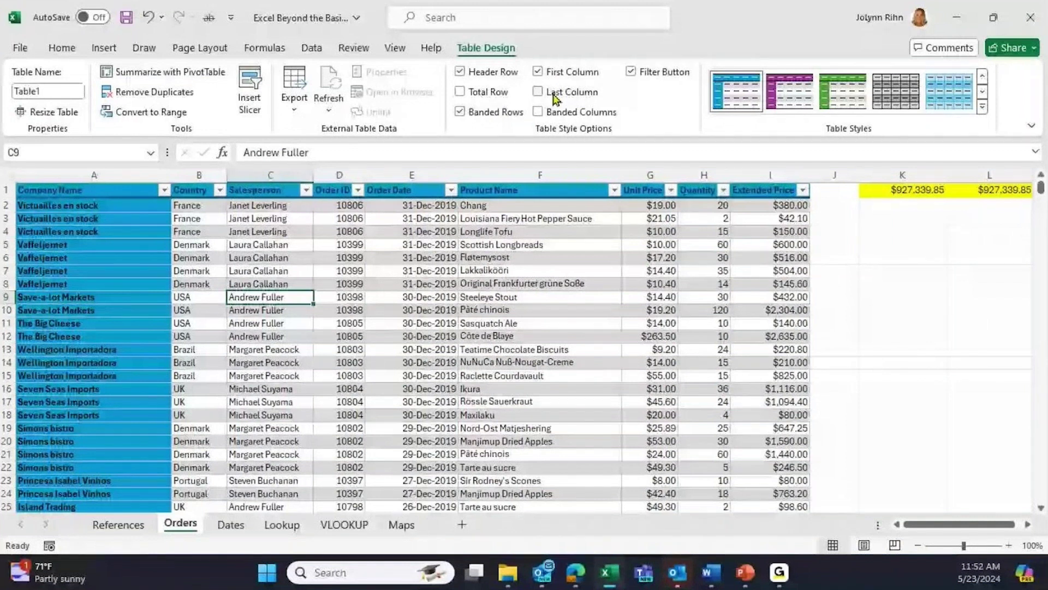
{"action": "left_click", "coordinate": [555, 96]}
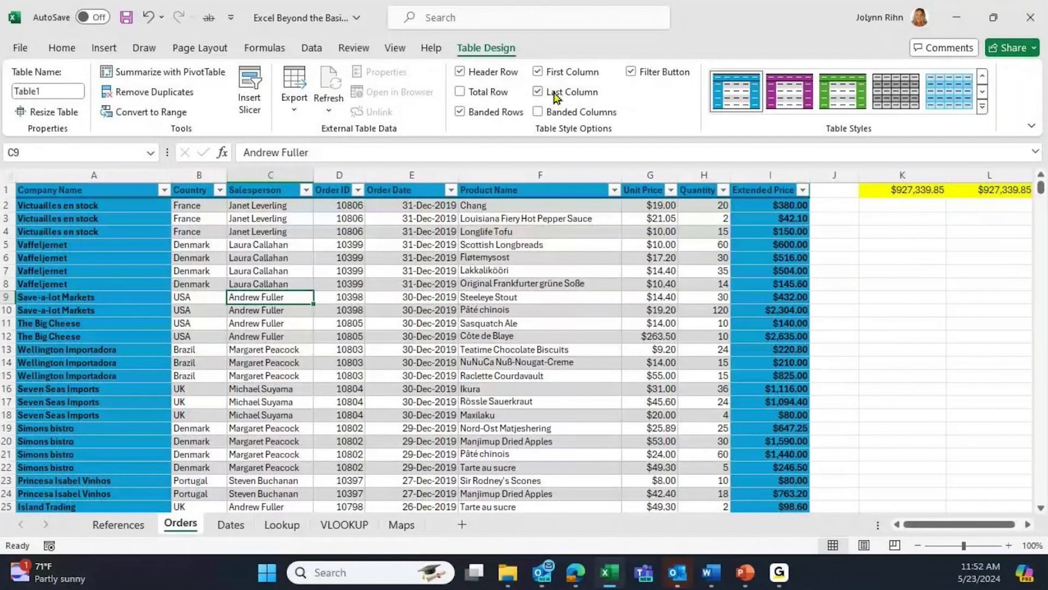
{"action": "left_click", "coordinate": [555, 95]}
{"action": "left_click", "coordinate": [558, 74]}
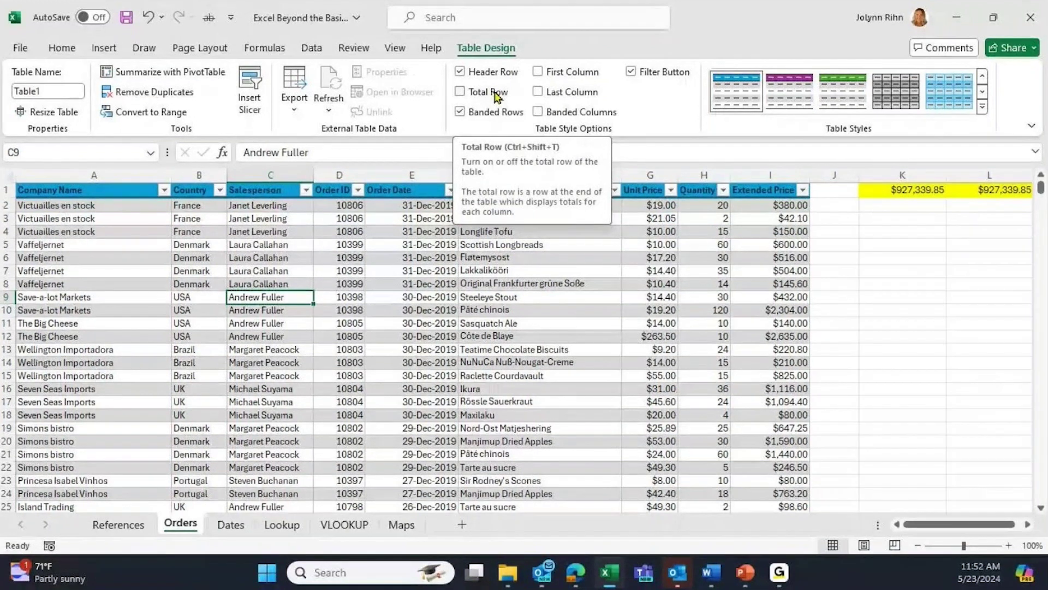
{"action": "left_click", "coordinate": [461, 91]}
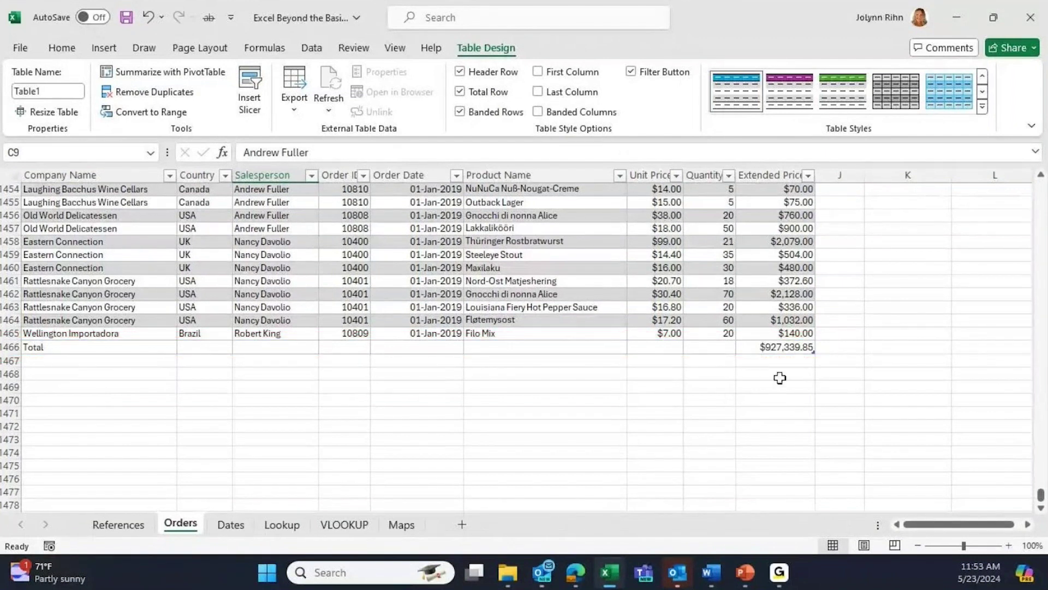
- Check that the Extended Price total uses =SUBTOTAL(109,[Extended Price]), giving $927,339.85
{"action": "left_click", "coordinate": [774, 347]}
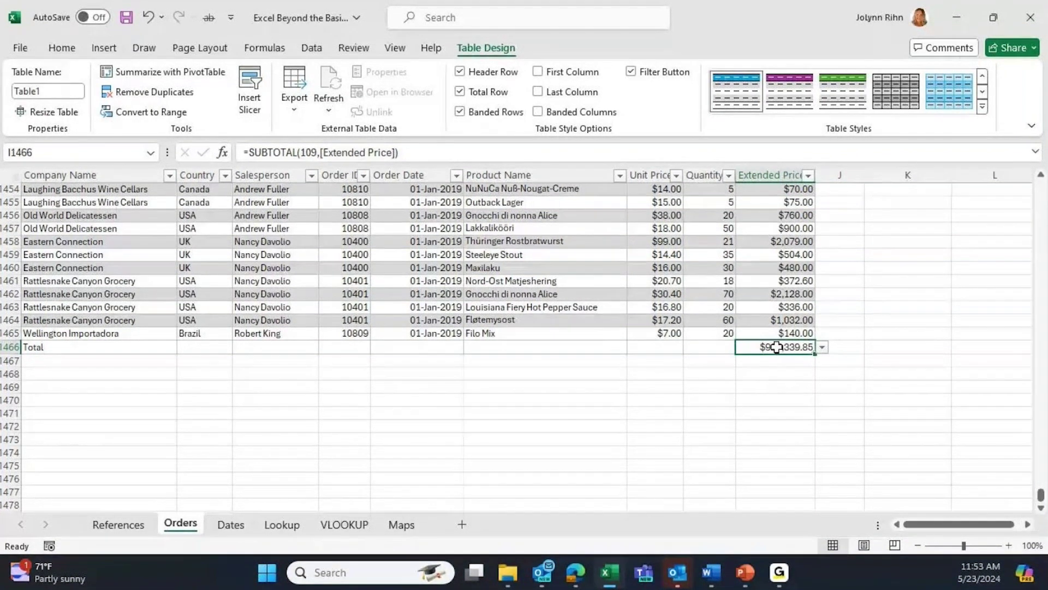
{"action": "left_click", "coordinate": [719, 347]}
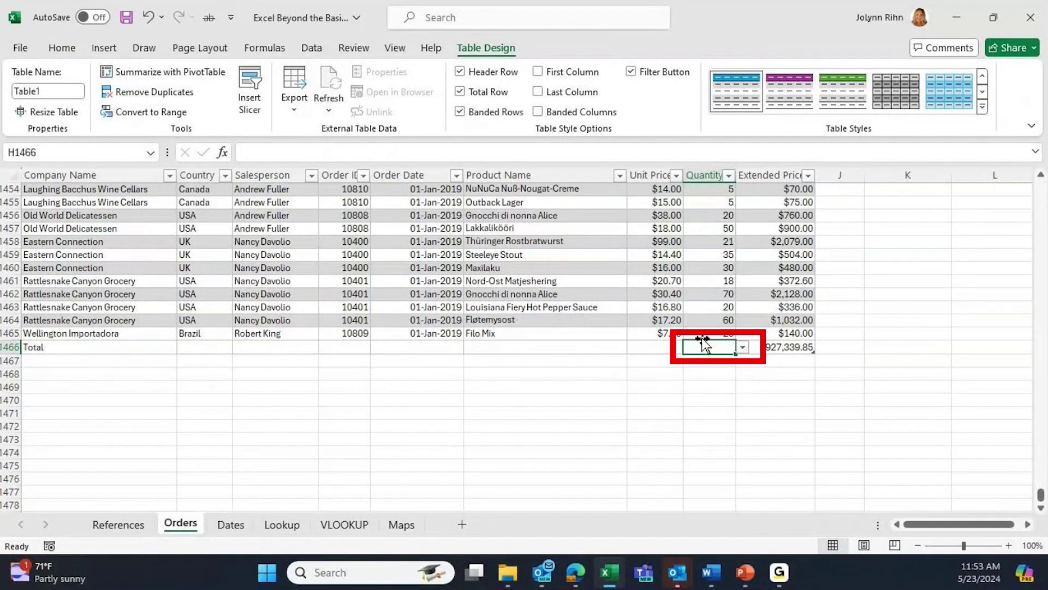
- Set the Quantity total to Average and the Country total to Count (1464)
{"action": "left_click", "coordinate": [743, 347]}
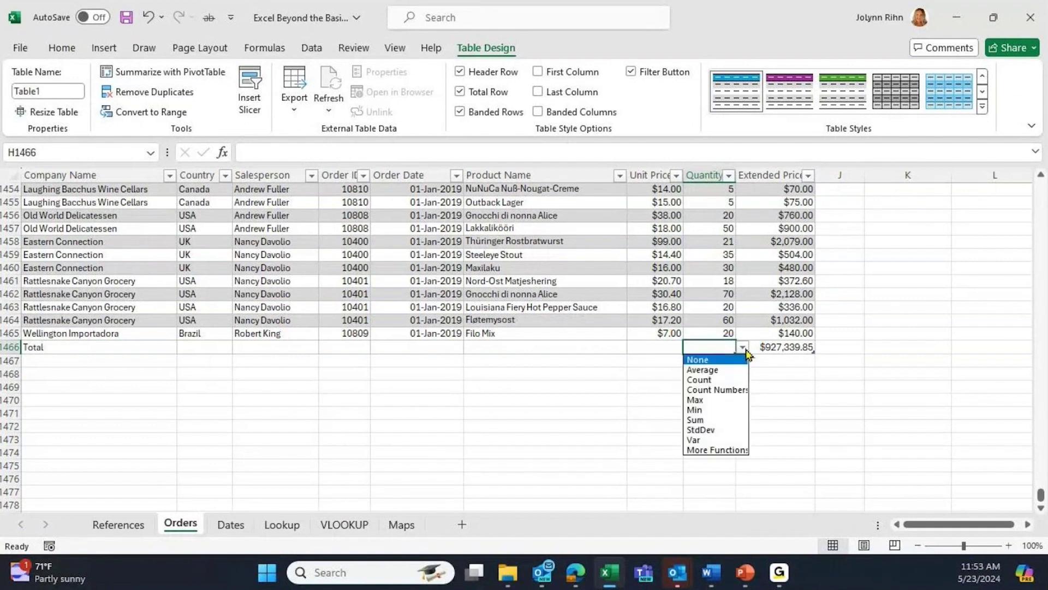
{"action": "left_click", "coordinate": [720, 370]}
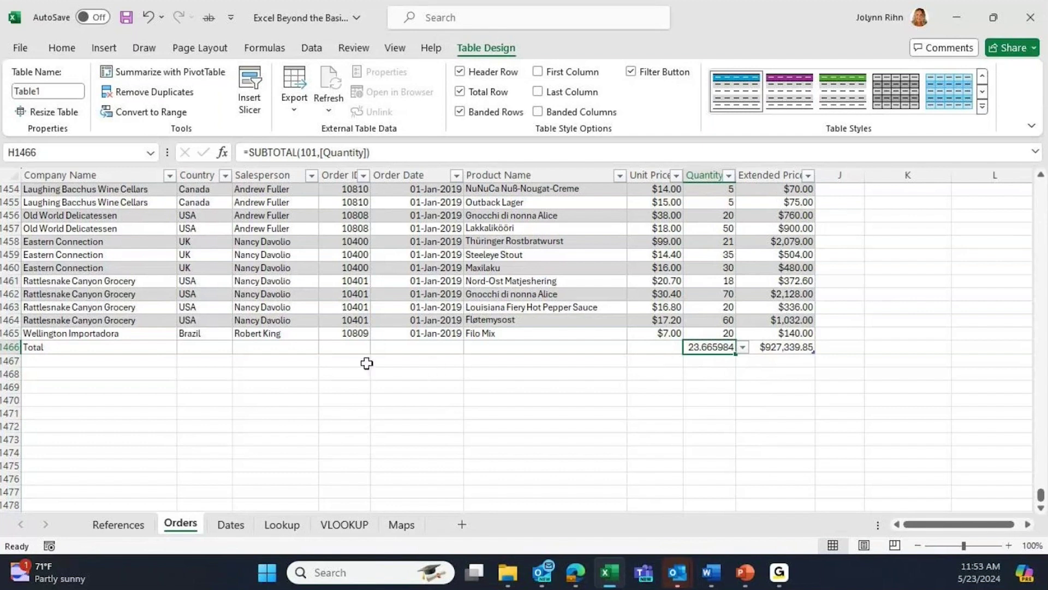
{"action": "left_click", "coordinate": [222, 345]}
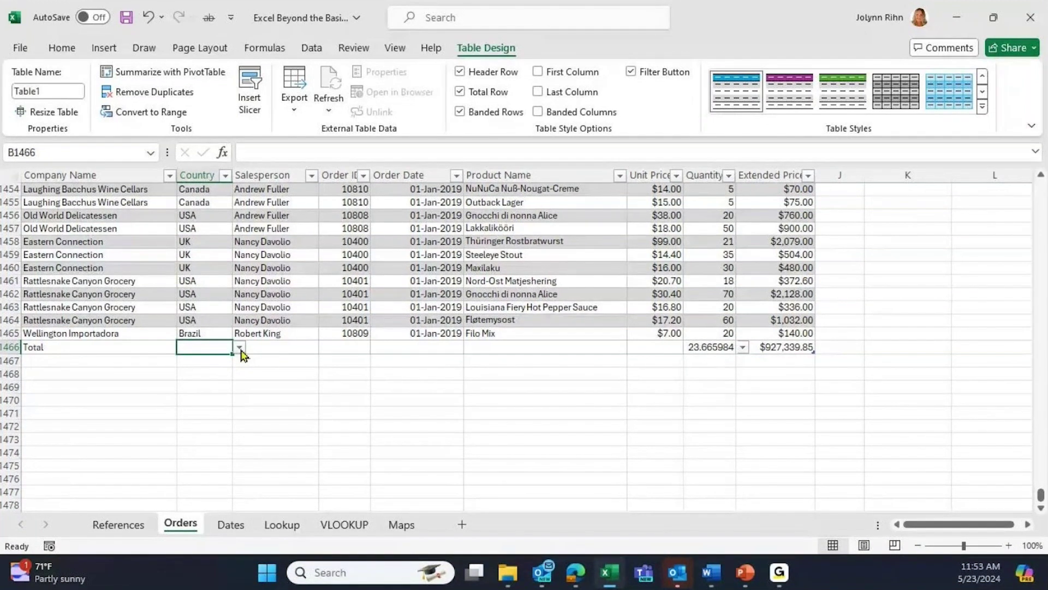
{"action": "left_click", "coordinate": [240, 347]}
{"action": "left_click", "coordinate": [229, 382]}
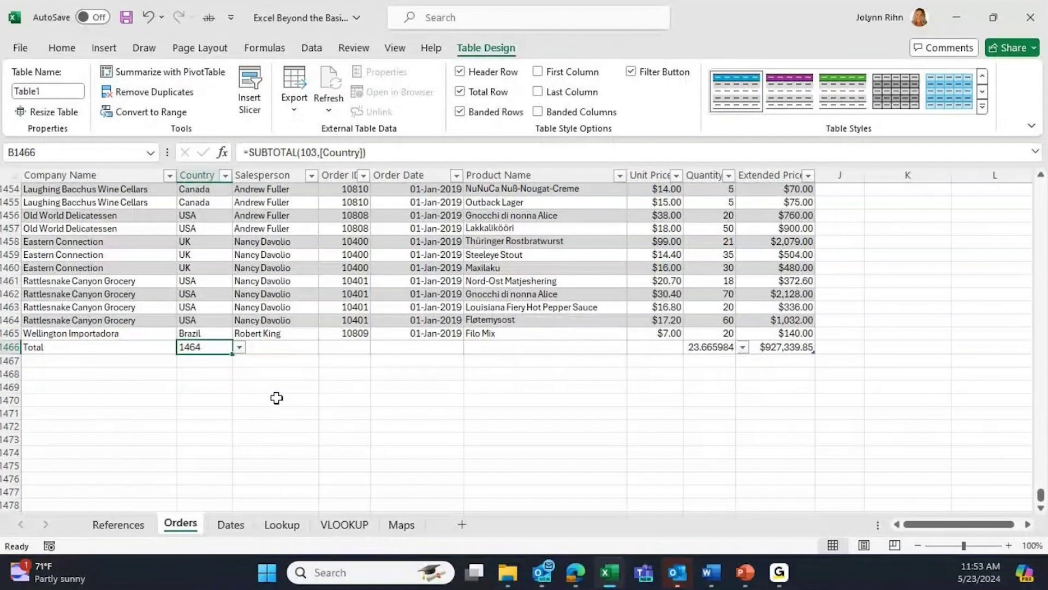
- Review the Order Date total functions without choosing one, then select the Unit Price total cell
{"action": "left_click", "coordinate": [448, 350]}
{"action": "left_click", "coordinate": [470, 347]}
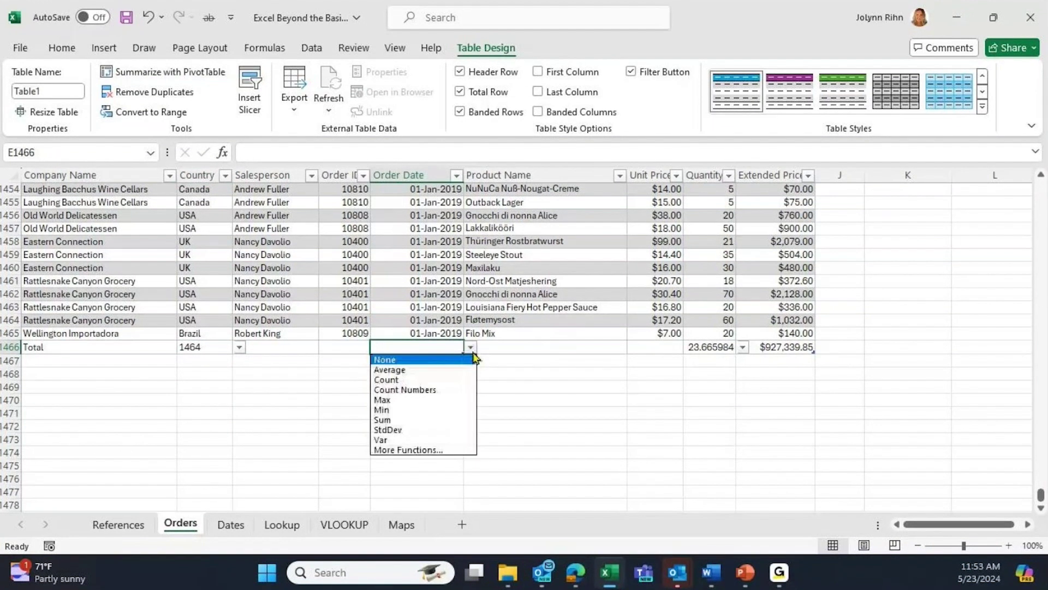
{"action": "left_click", "coordinate": [511, 344]}
{"action": "left_click", "coordinate": [664, 346]}
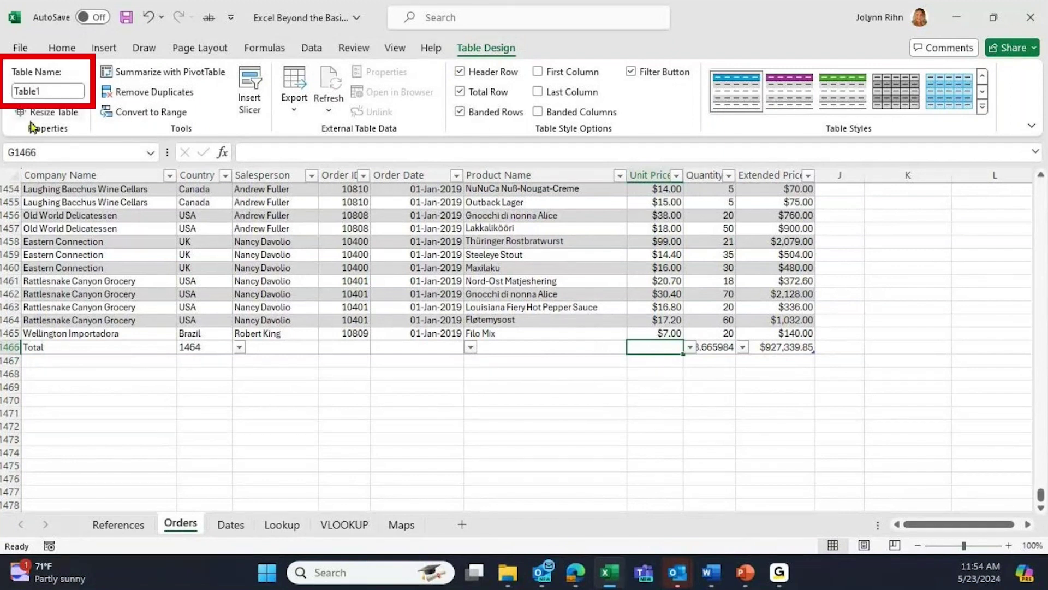
{"action": "left_click", "coordinate": [53, 93]}
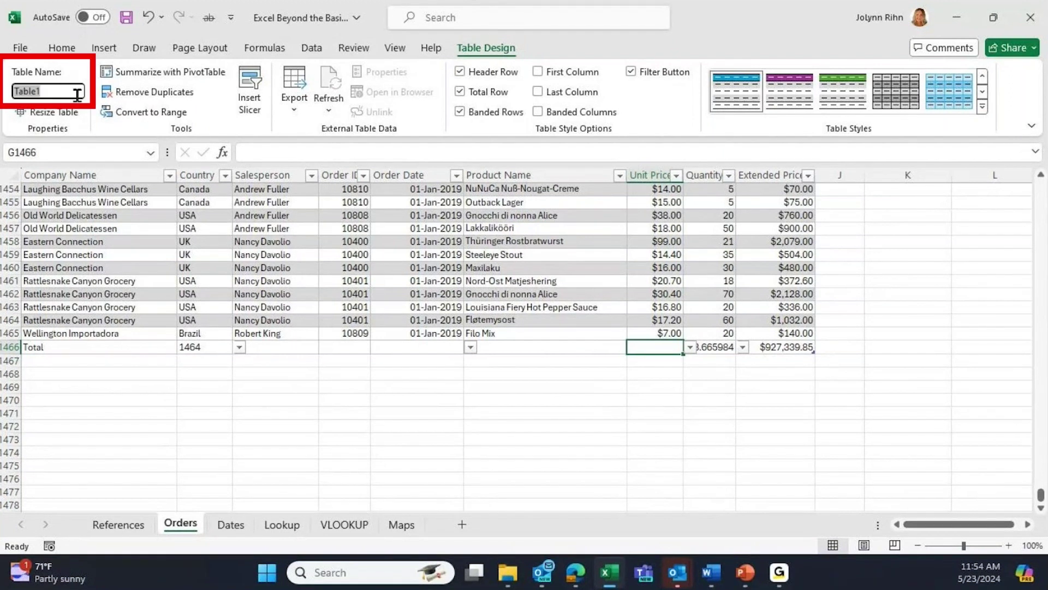
- Change the table name from Table1 to CoOrders
{"action": "type", "text": "Co"}
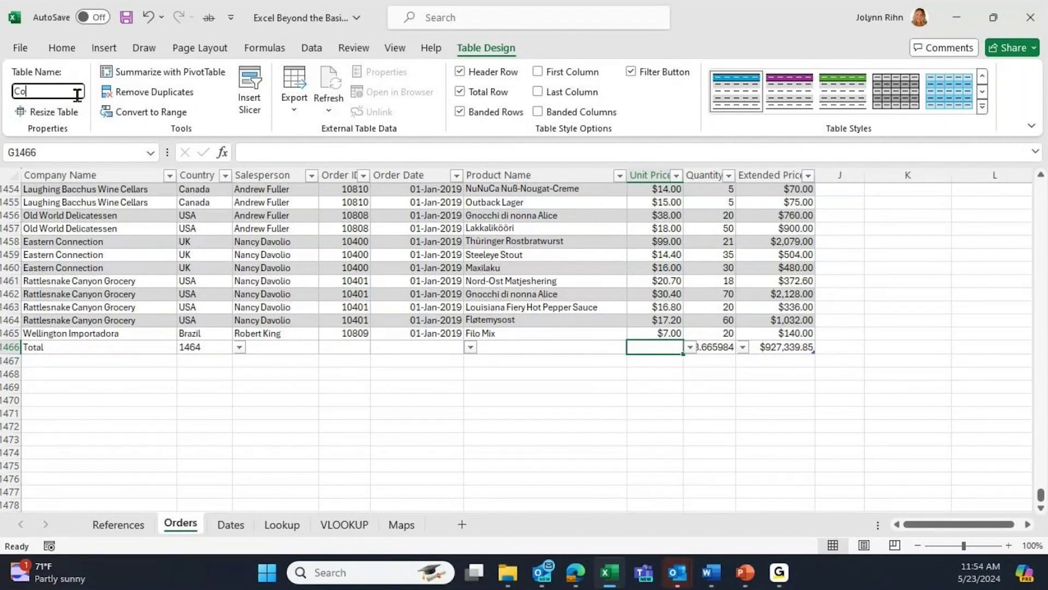
{"action": "type", "text": "Orders"}
{"action": "key", "text": "Return"}
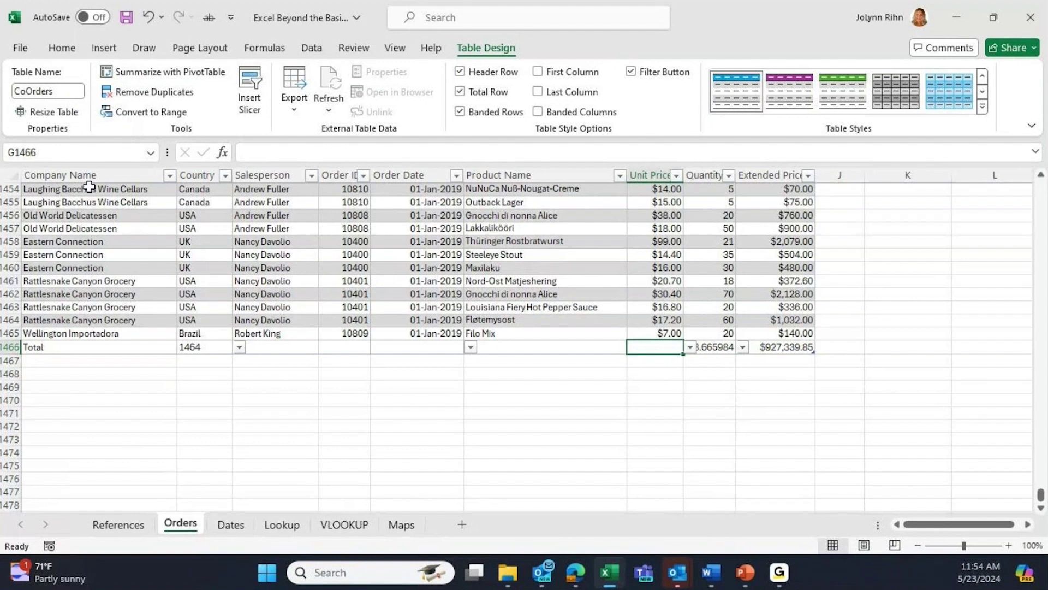
{"action": "left_click", "coordinate": [150, 153]}
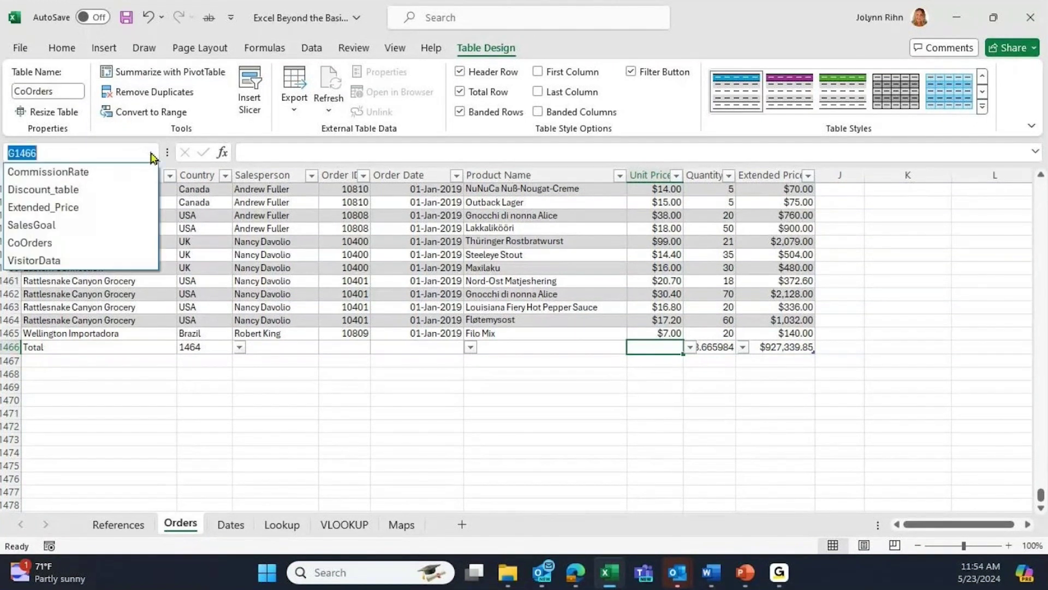
- Jump to the VisitorData table on the Maps sheet and deselect it at C5
{"action": "left_click", "coordinate": [34, 261]}
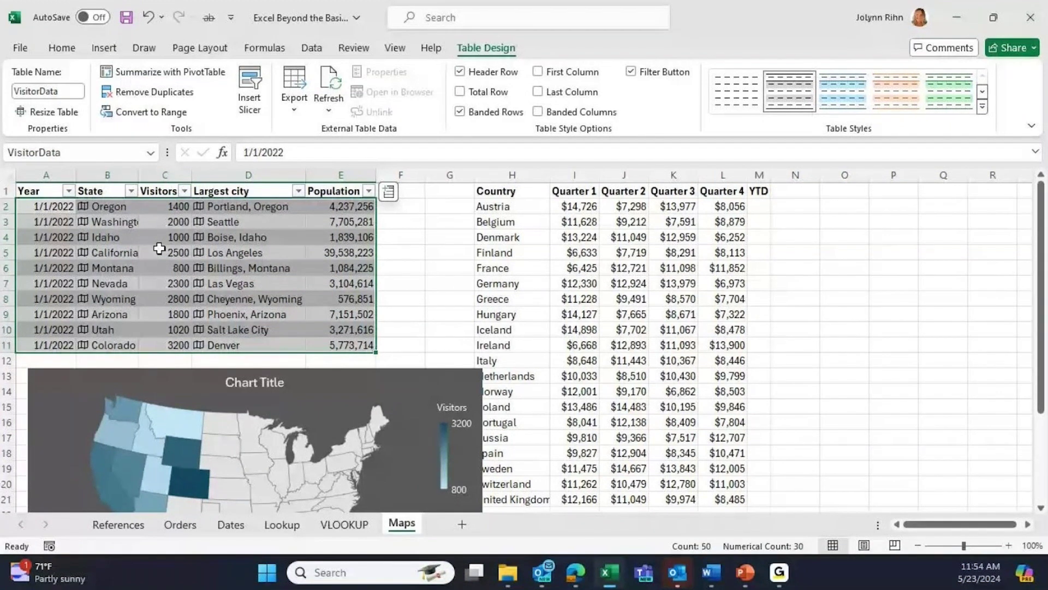
{"action": "left_click", "coordinate": [164, 253]}
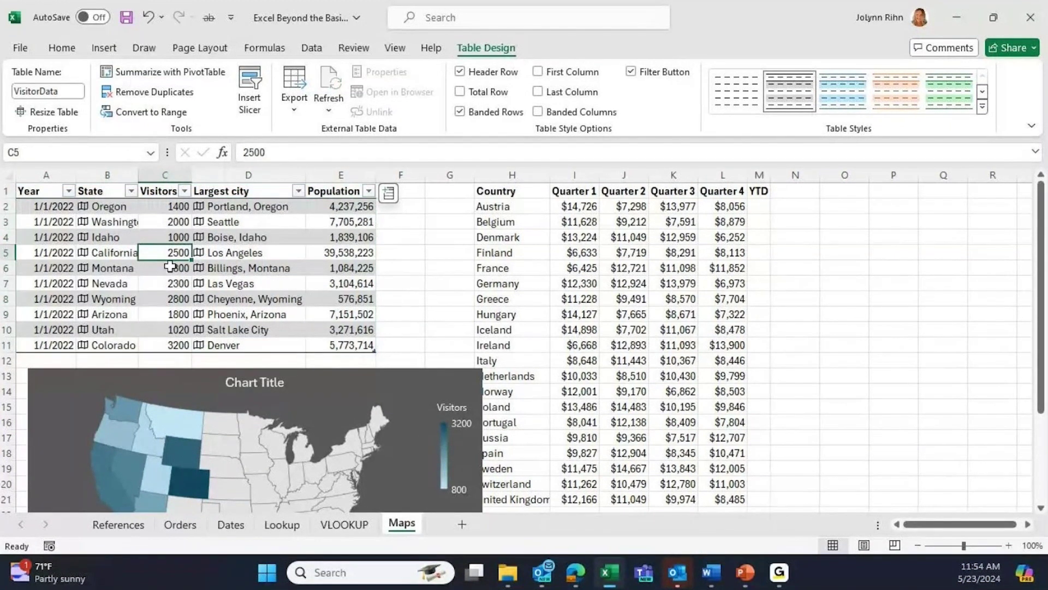